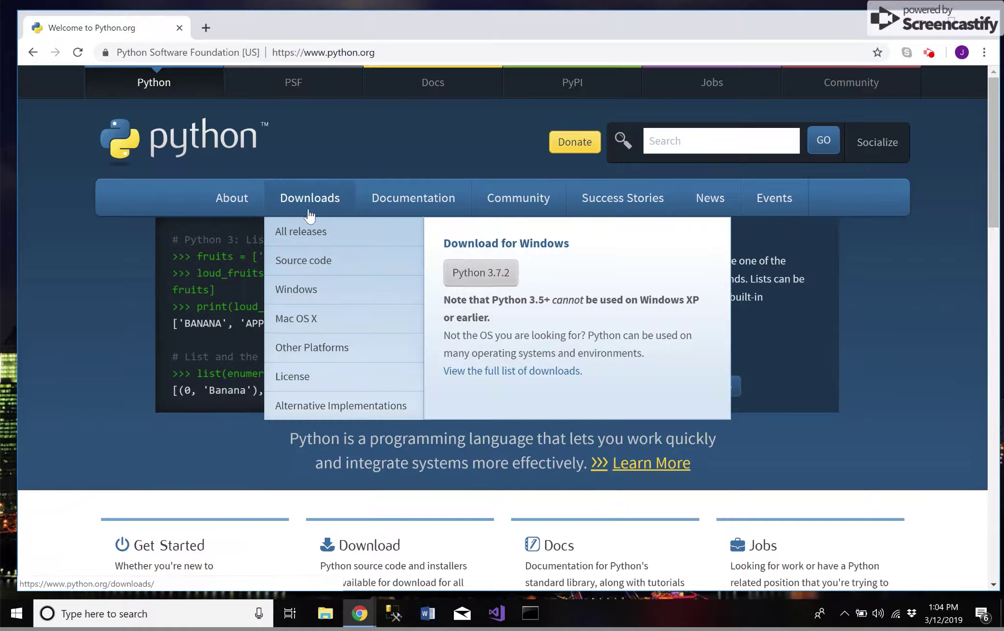
Download python-3.7.2.exe from the python.org Downloads menu's Windows button
{"action": "left_click", "coordinate": [467, 285]}
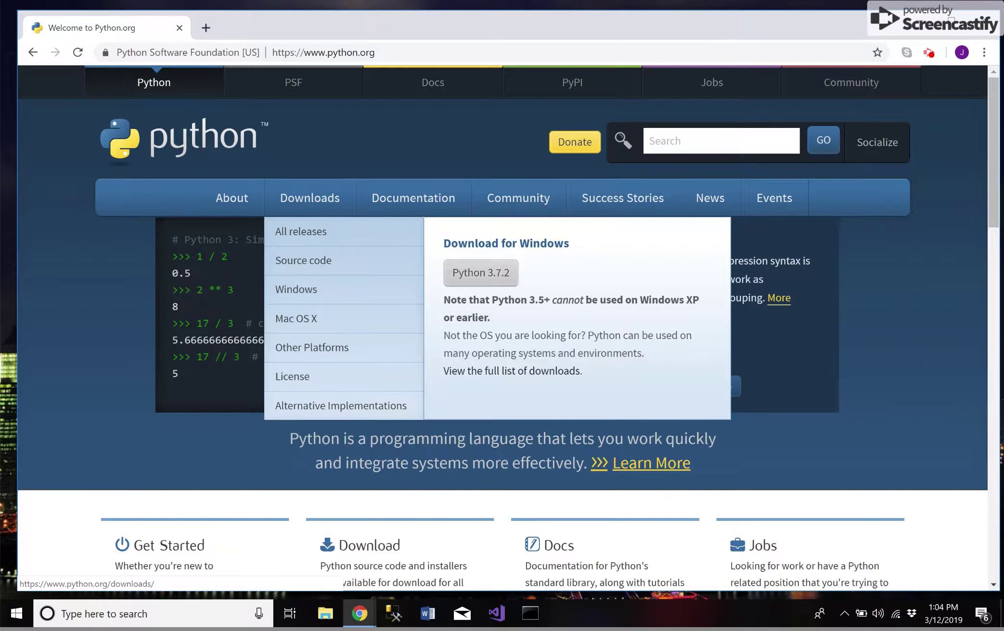
{"action": "left_click", "coordinate": [471, 279]}
{"action": "left_click", "coordinate": [470, 279]}
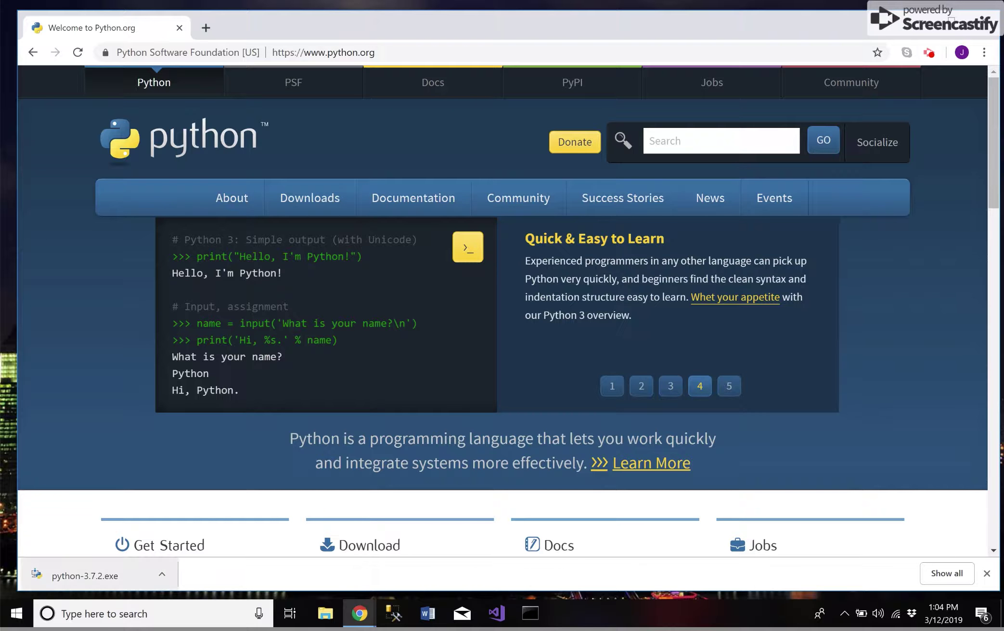
Run python-3.7.2.exe with 'Add Python 3.7 to PATH' checked, and close it after success
{"action": "left_click", "coordinate": [94, 576]}
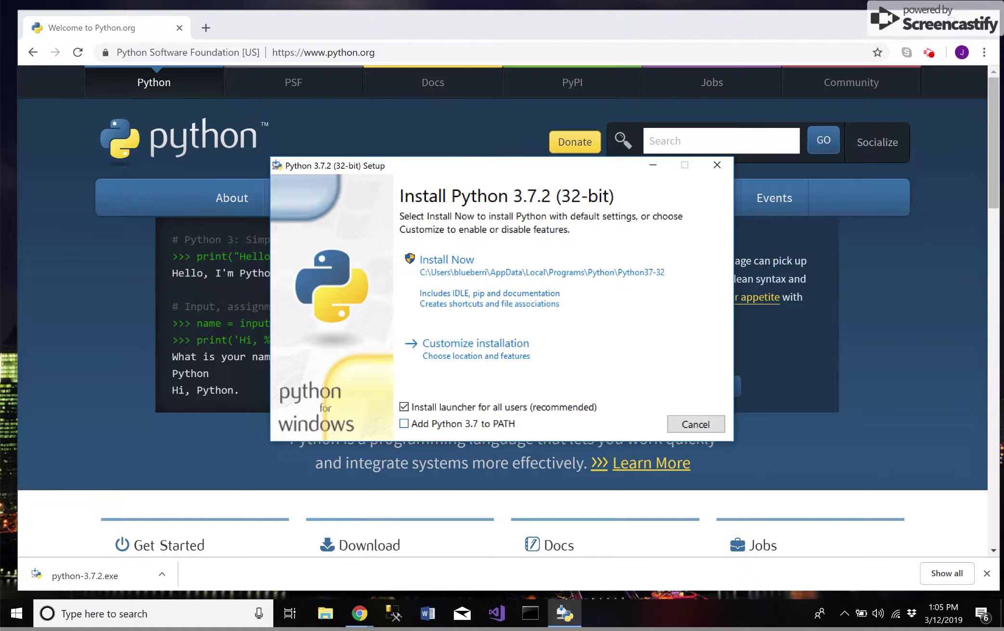
{"action": "left_click", "coordinate": [403, 424]}
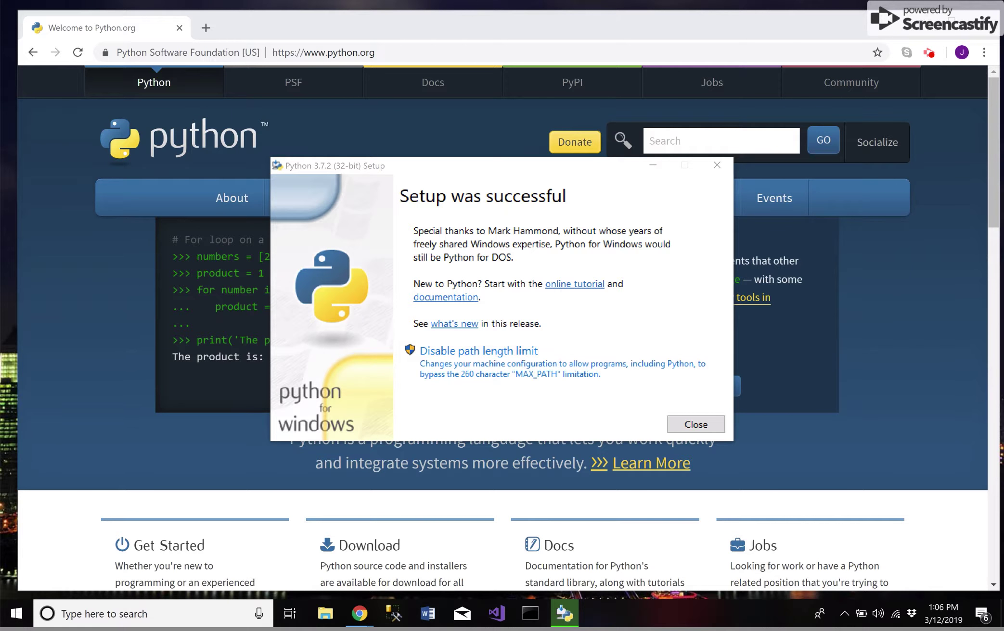
{"action": "left_click", "coordinate": [696, 424]}
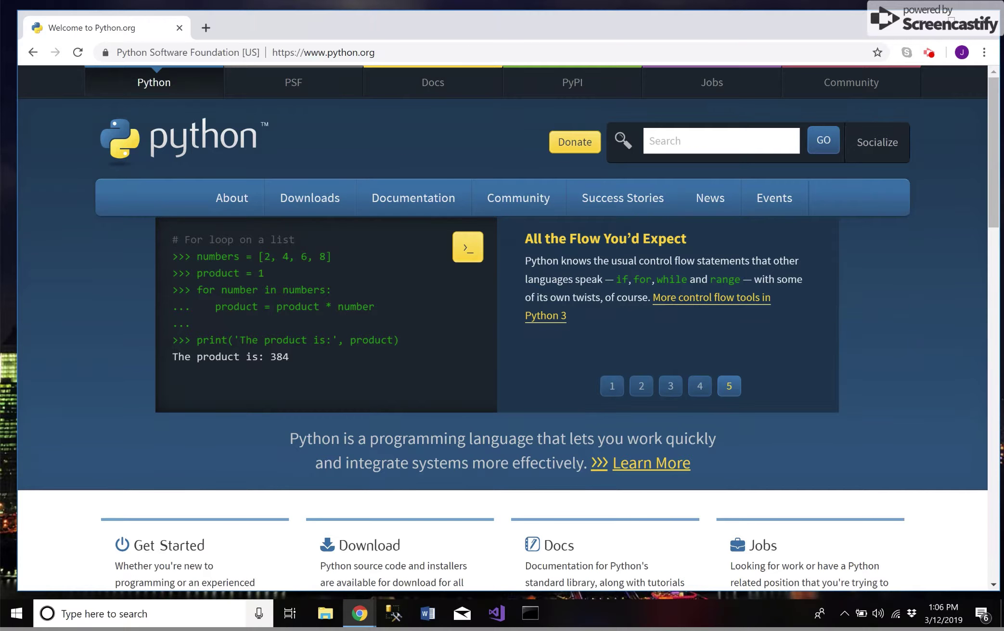
Open Command Prompt via Start search for cmd and start python at the >>> prompt
{"action": "left_click", "coordinate": [149, 614]}
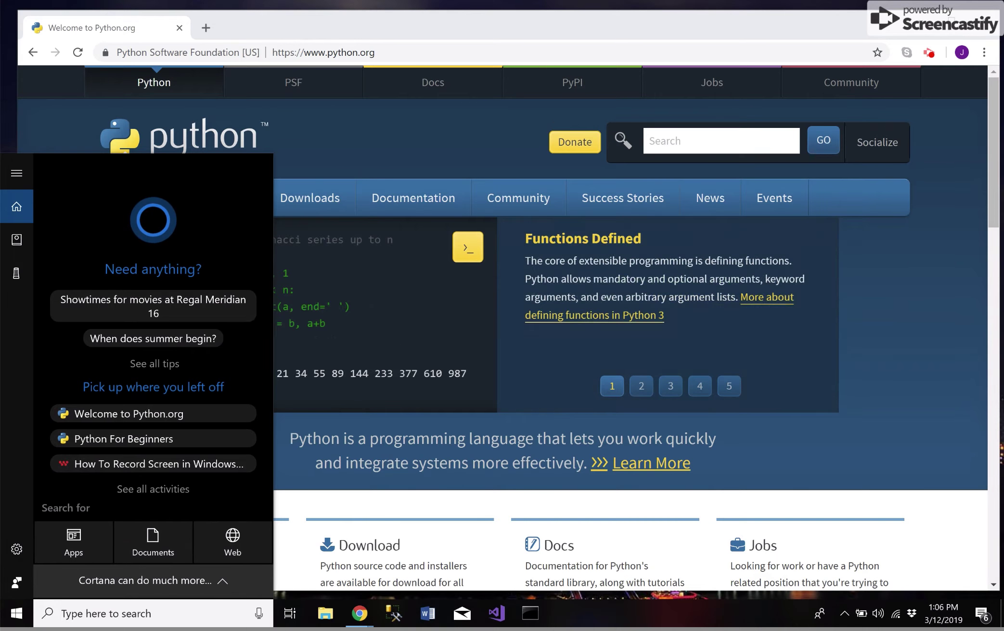
{"action": "type", "text": "cmd"}
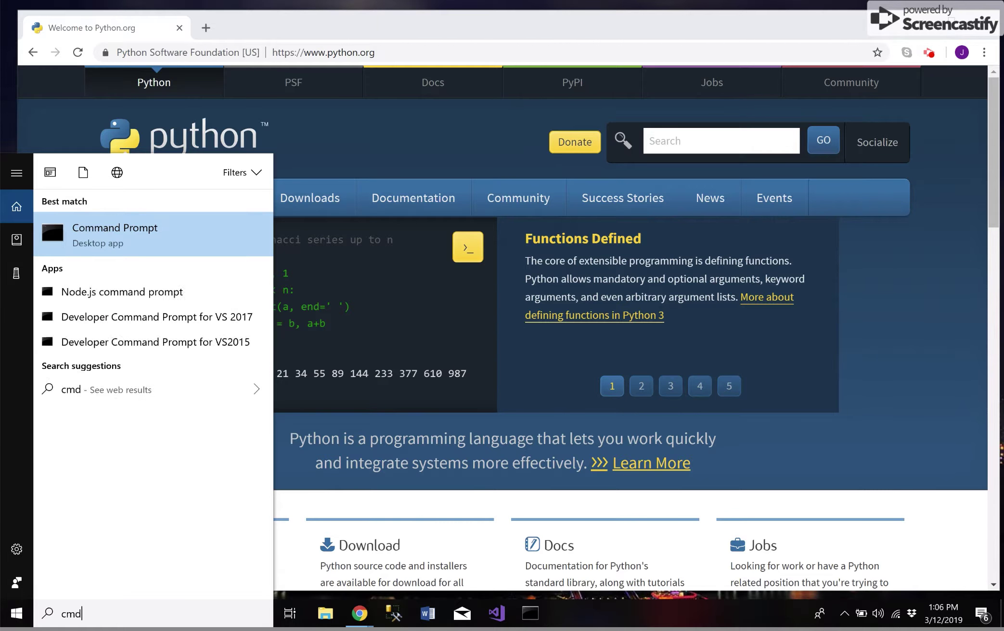
{"action": "key", "text": "Return"}
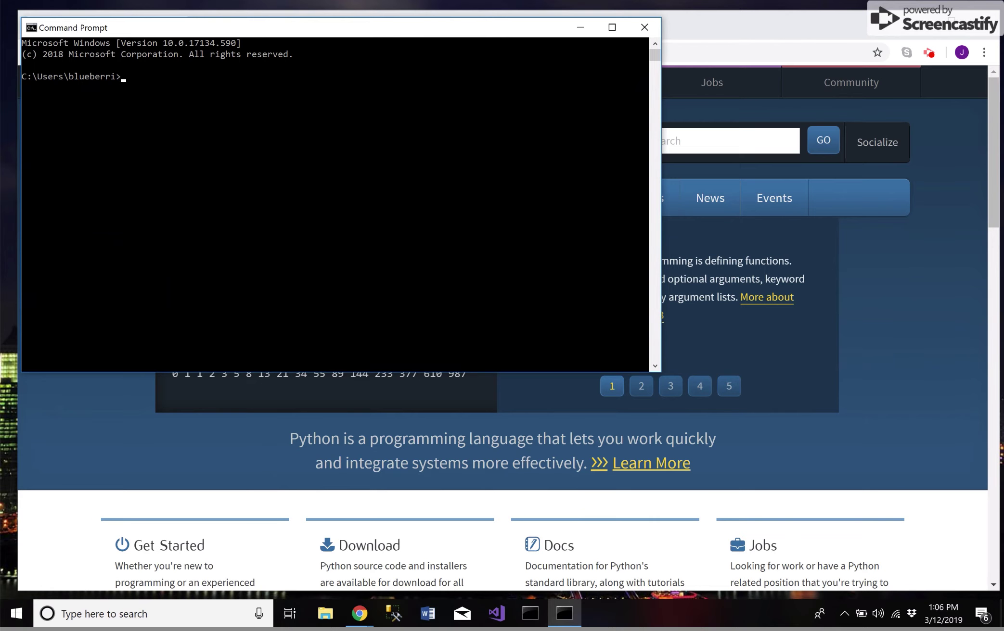
{"action": "left_click", "coordinate": [188, 134]}
{"action": "type", "text": "python"}
{"action": "key", "text": "Return"}
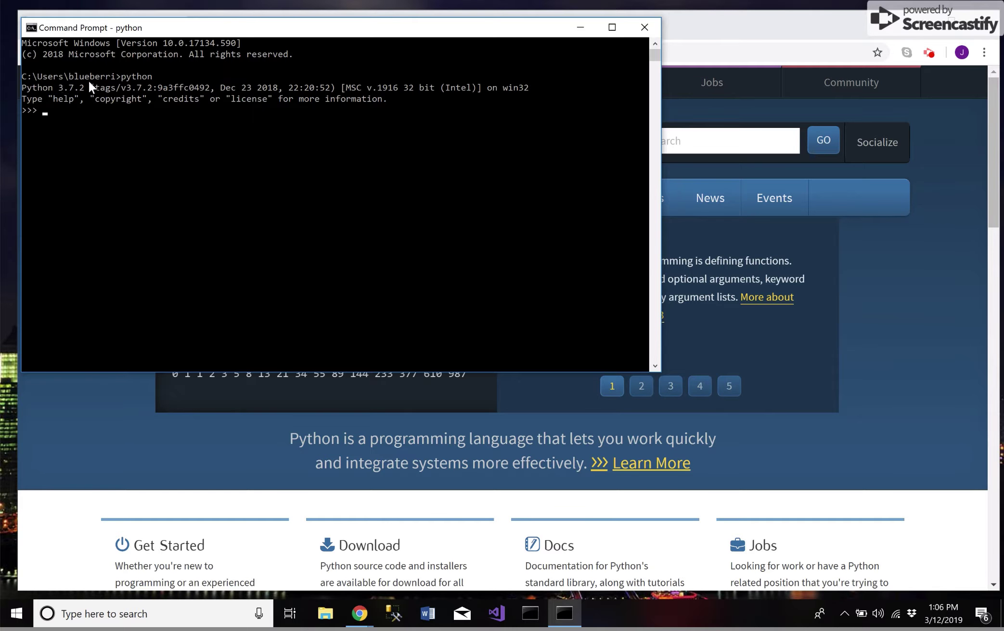
Run print("Hello, world!") in the interpreter, then exit with quit()
{"action": "left_click", "coordinate": [95, 161]}
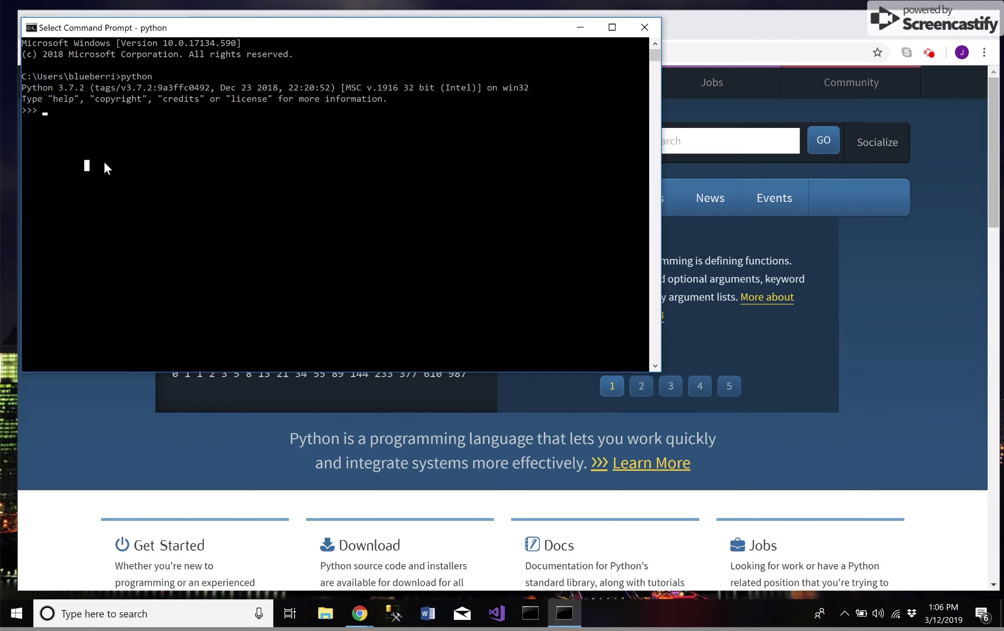
{"action": "type", "text": "print()"}
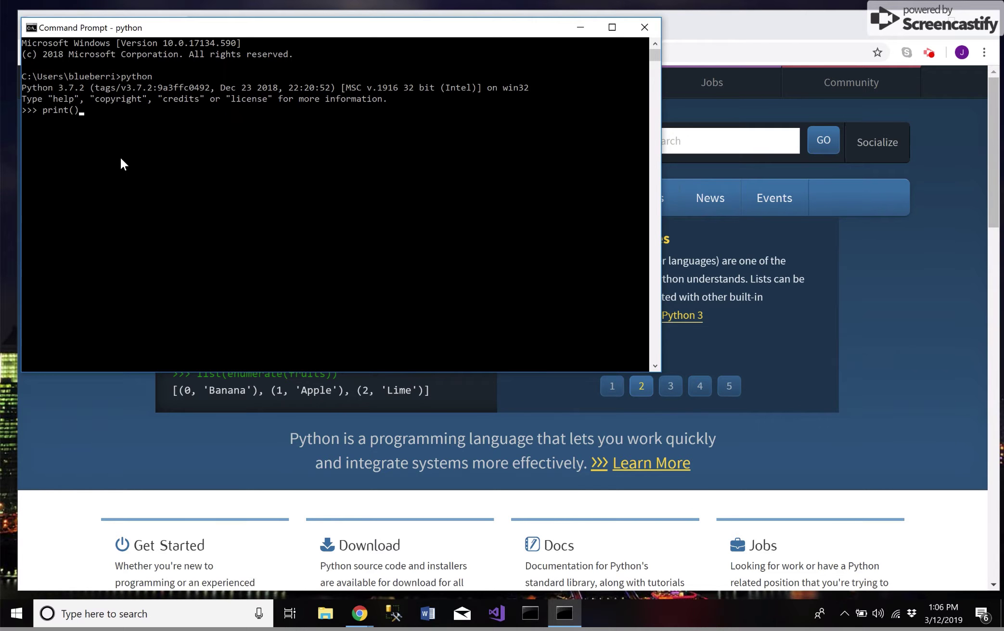
{"action": "key", "text": "Left"}
{"action": "type", "text": "\"\""}
{"action": "key", "text": "Left"}
{"action": "type", "text": "Hello, wo"}
{"action": "type", "text": "rld!"}
{"action": "key", "text": "Return"}
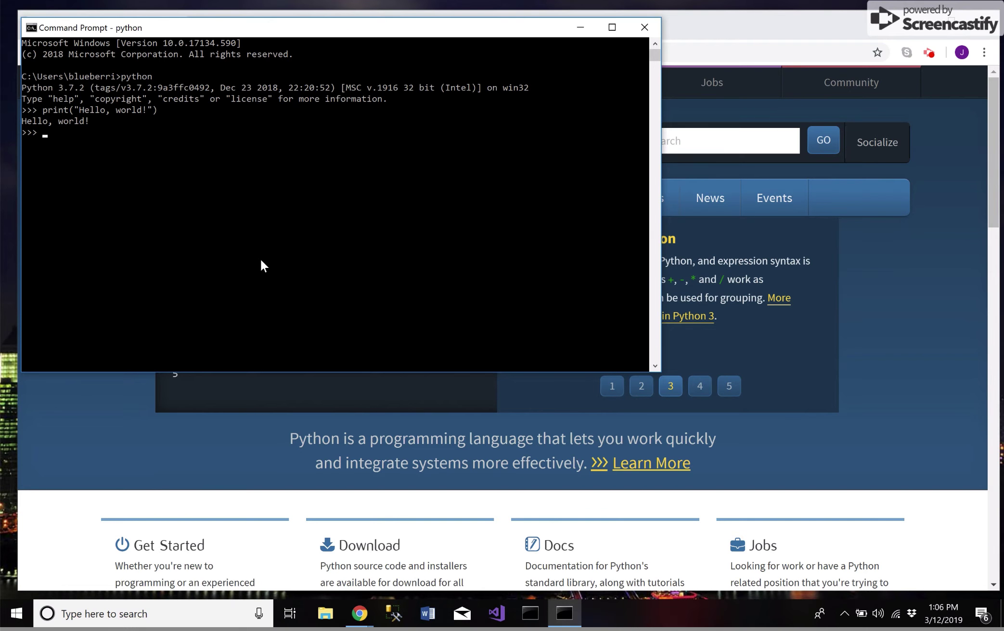
{"action": "type", "text": "quit("}
{"action": "key", "text": "Return"}
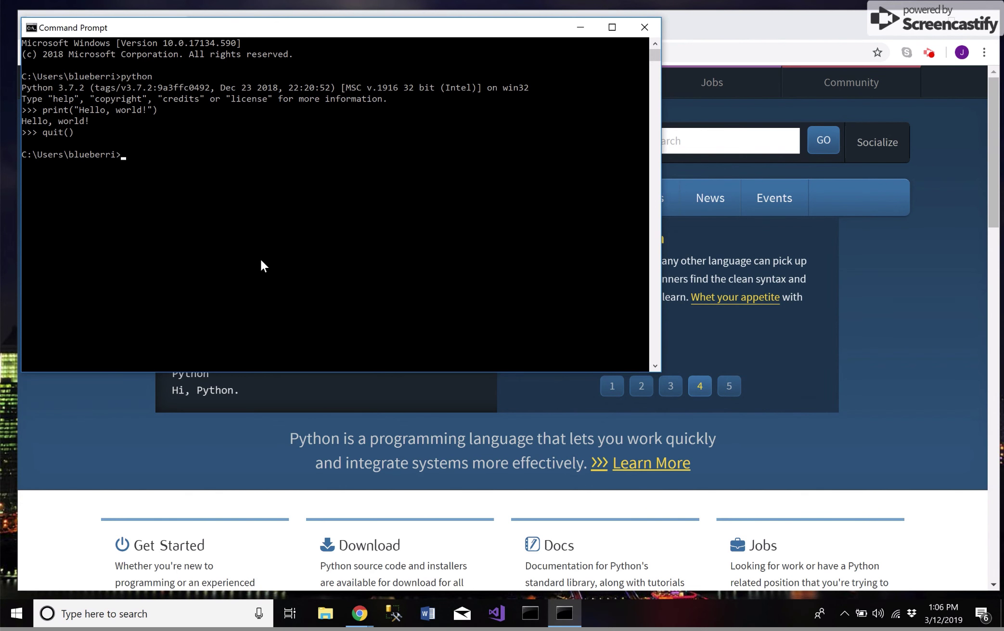